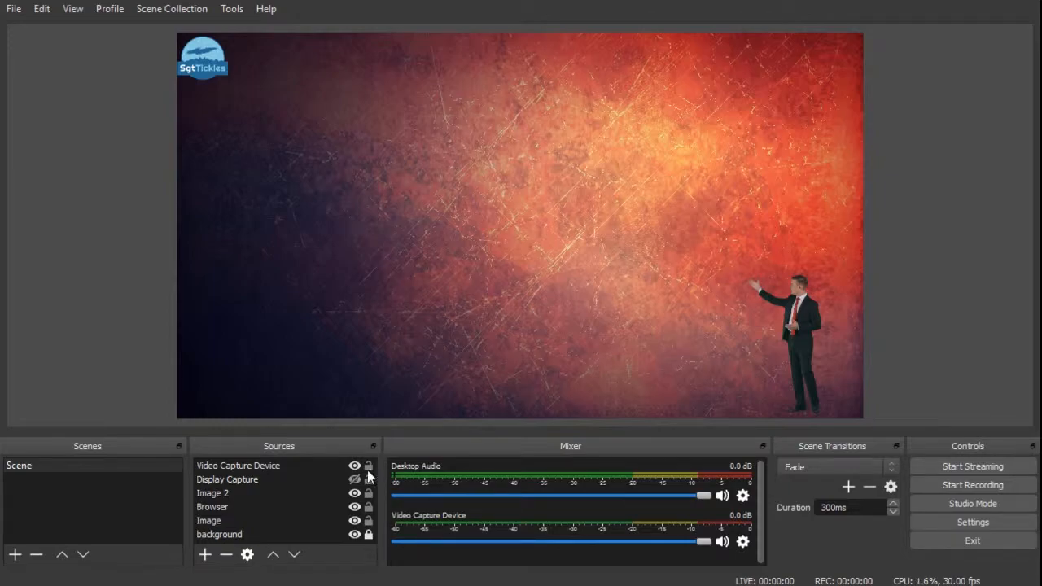
Create a new scene named Randy's Scene.
{"action": "left_click", "coordinate": [14, 556]}
{"action": "type", "text": "Randy's Scene"}
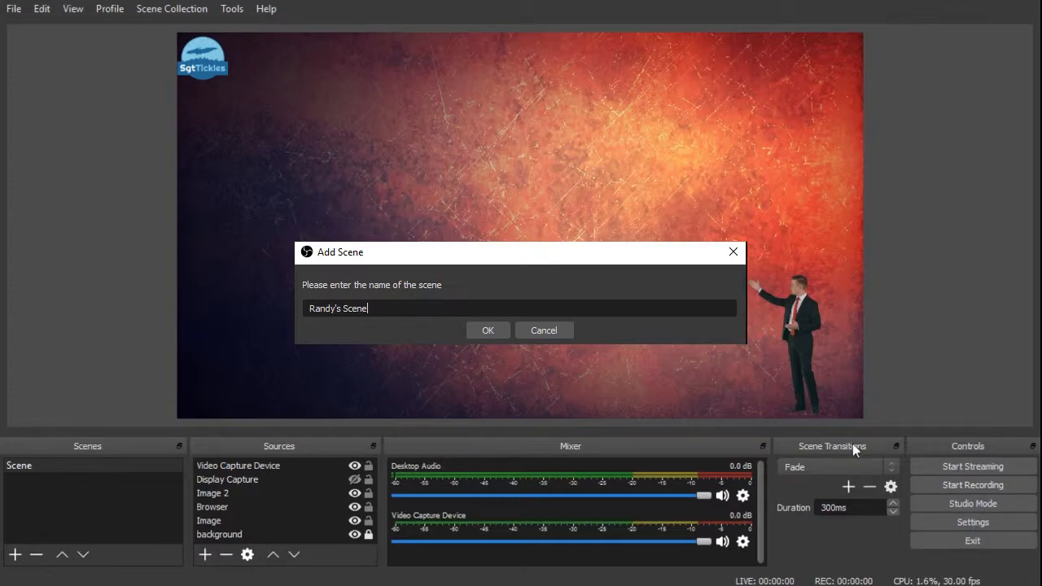
{"action": "left_click", "coordinate": [498, 326]}
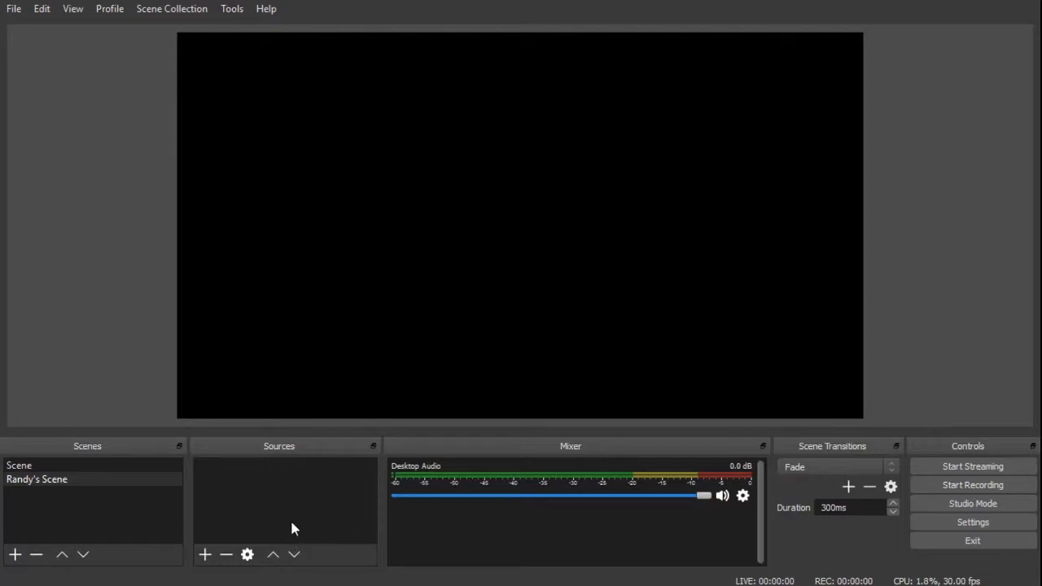
Add an image source named Background that fills the scene's canvas.
{"action": "left_click", "coordinate": [205, 554]}
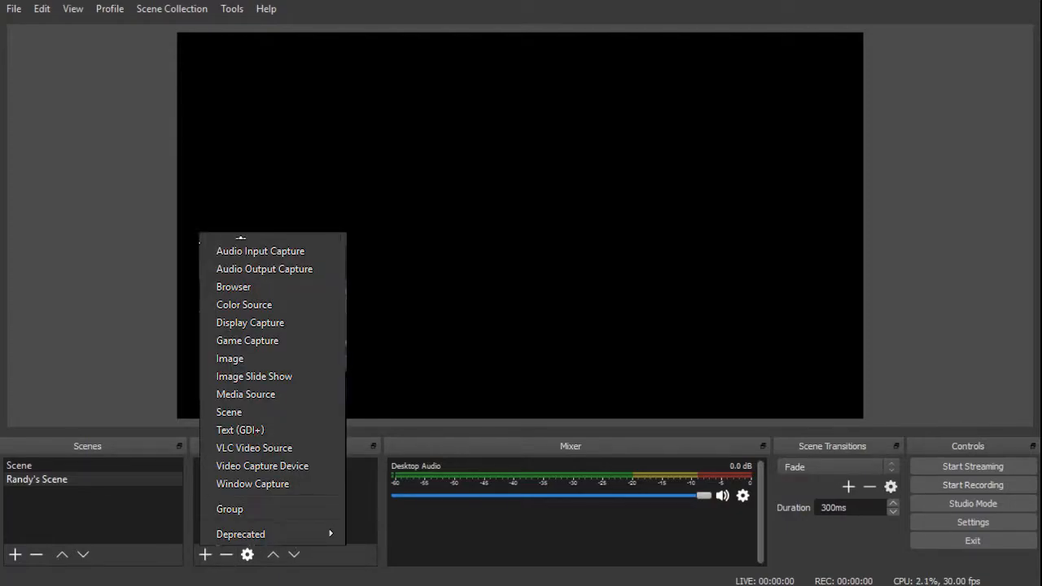
{"action": "left_click", "coordinate": [156, 549]}
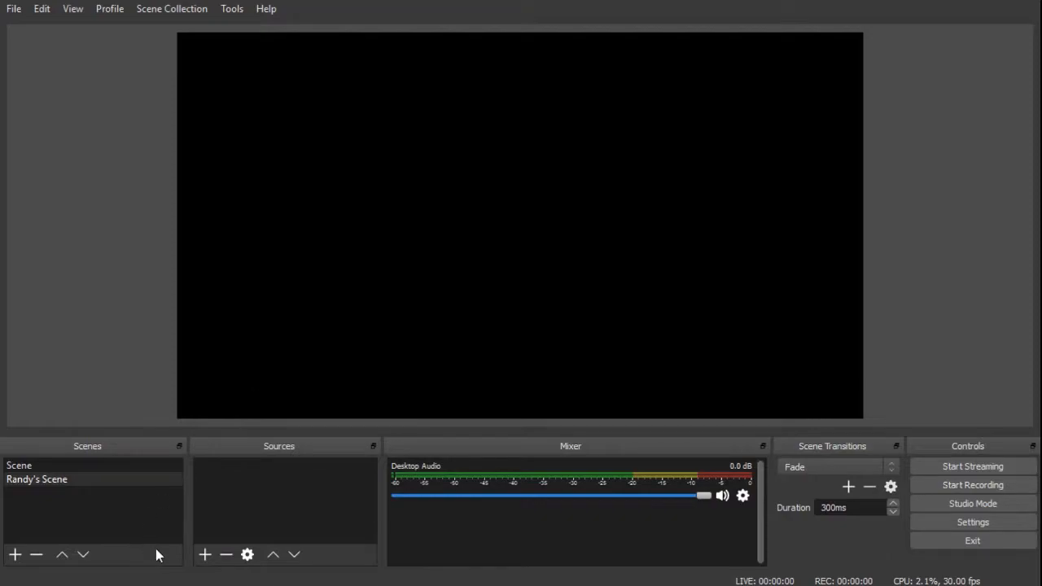
{"action": "left_click", "coordinate": [205, 554]}
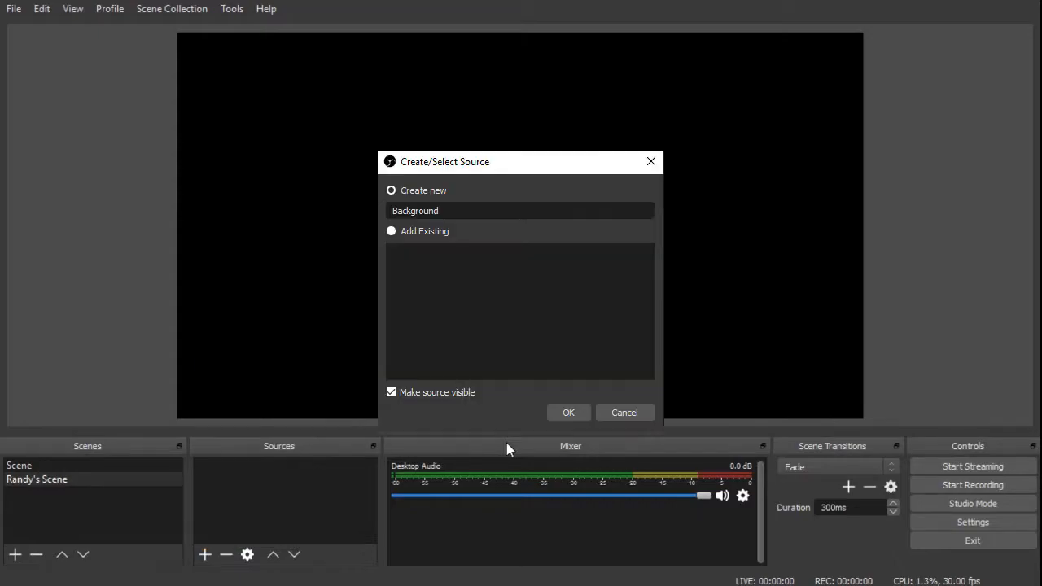
{"action": "key", "text": "Return"}
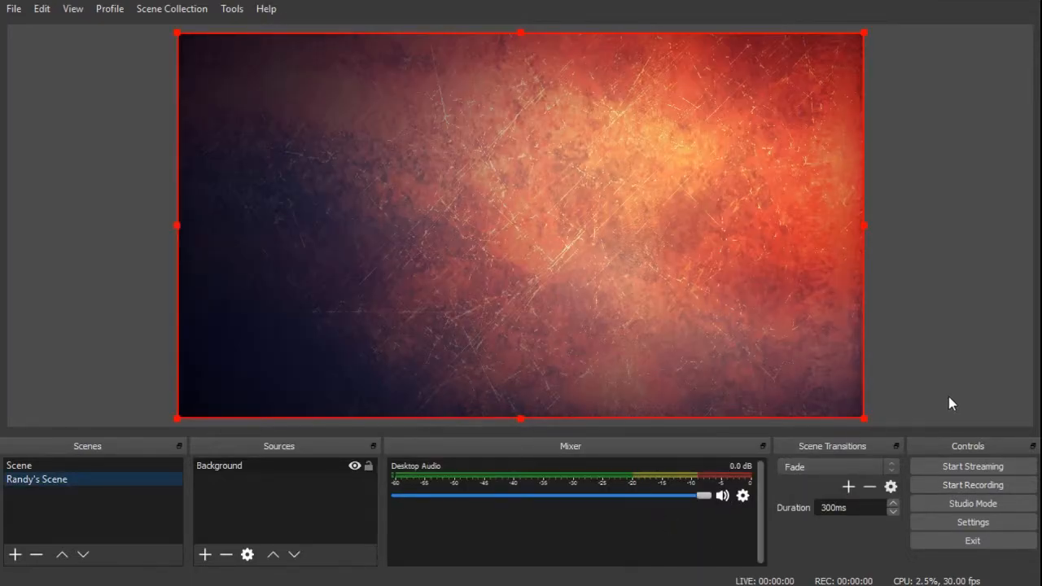
{"action": "left_click", "coordinate": [925, 336]}
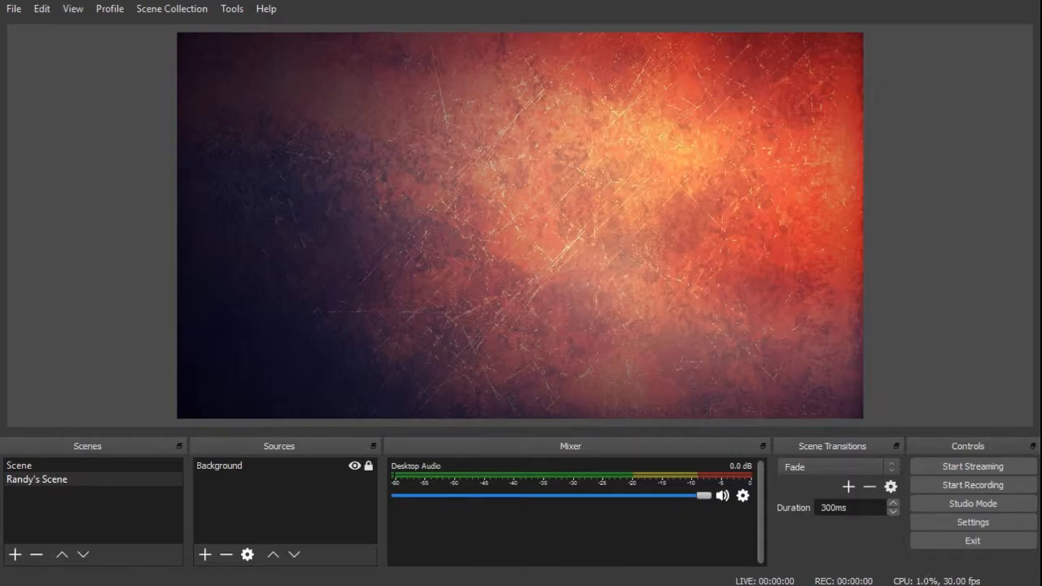
Add an Image source named Logo showing the channel logo.
{"action": "left_click", "coordinate": [205, 554]}
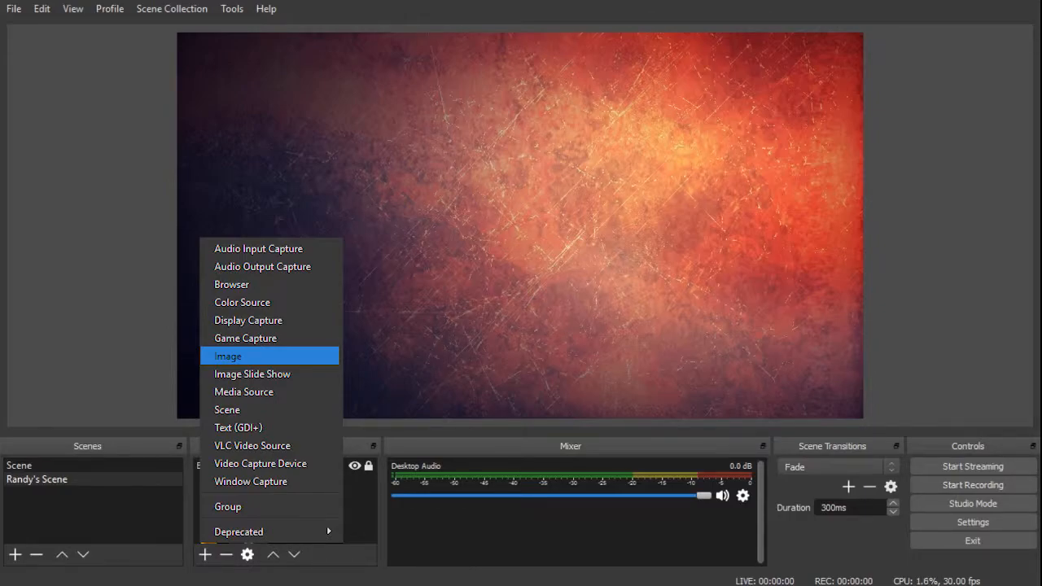
{"action": "key", "text": "Return"}
{"action": "type", "text": "Logo"}
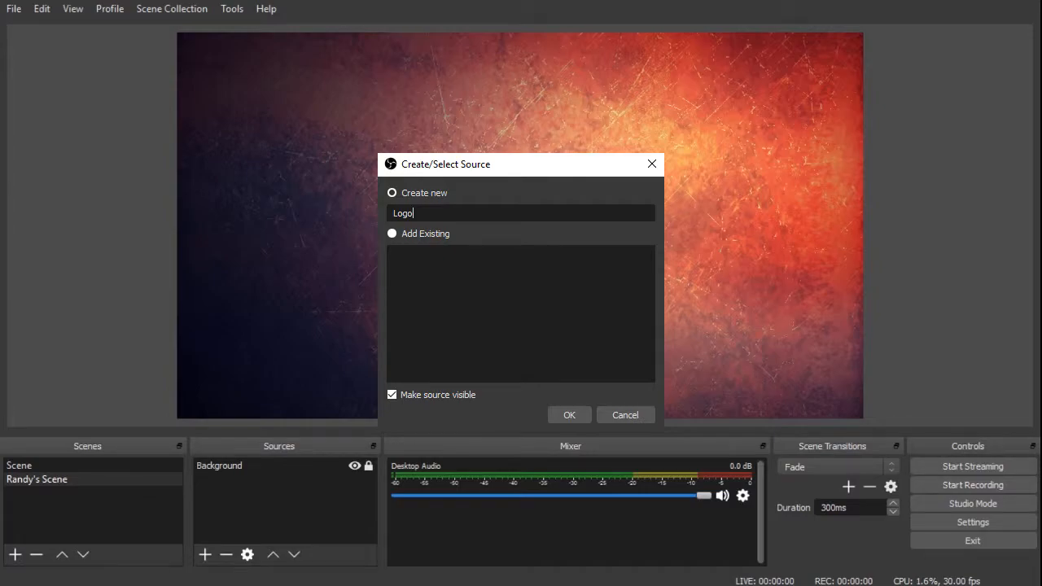
{"action": "key", "text": "Return"}
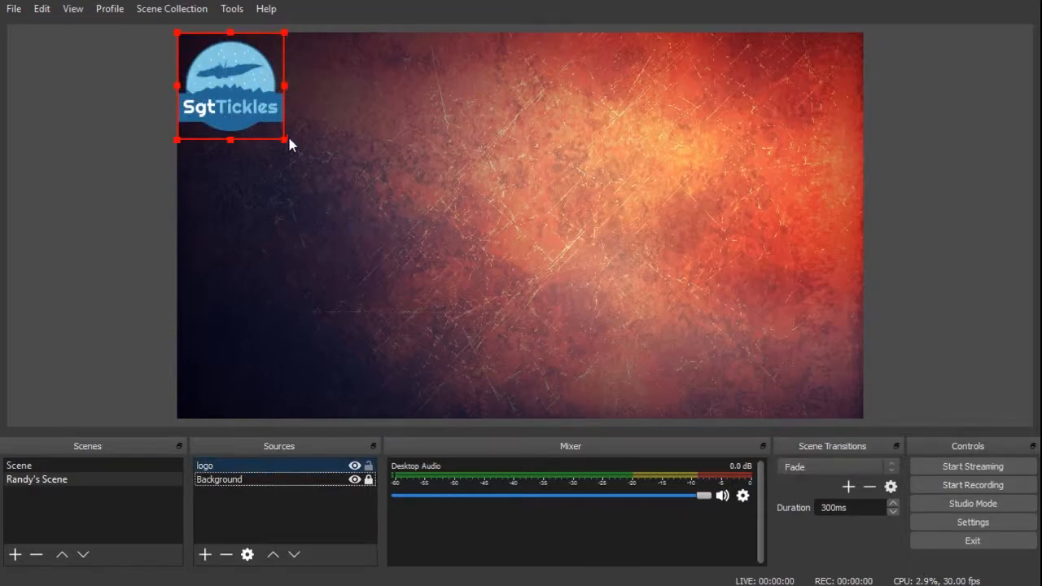
Shrink the logo in the top-left corner of the canvas and lock its source.
{"action": "left_click_drag", "start_coordinate": [284, 139], "coordinate": [239, 96]}
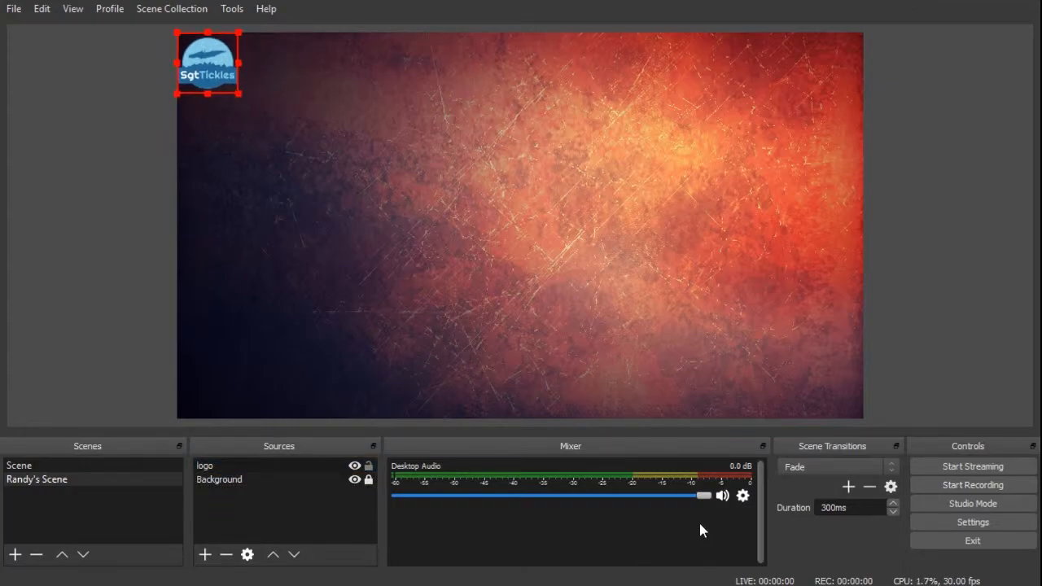
{"action": "left_click", "coordinate": [369, 469]}
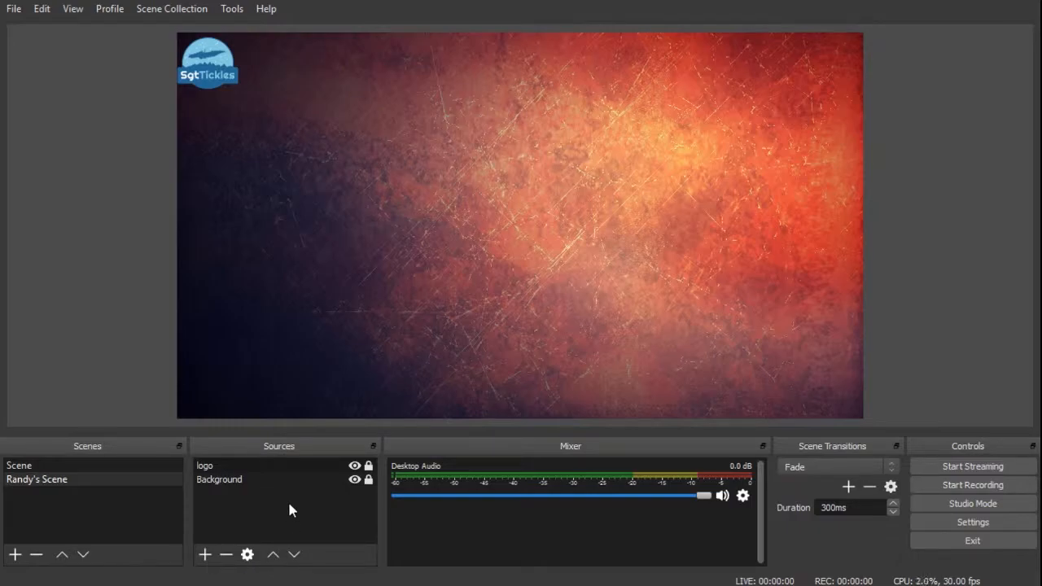
Add a new Video Capture Device source to the scene.
{"action": "left_click", "coordinate": [204, 554]}
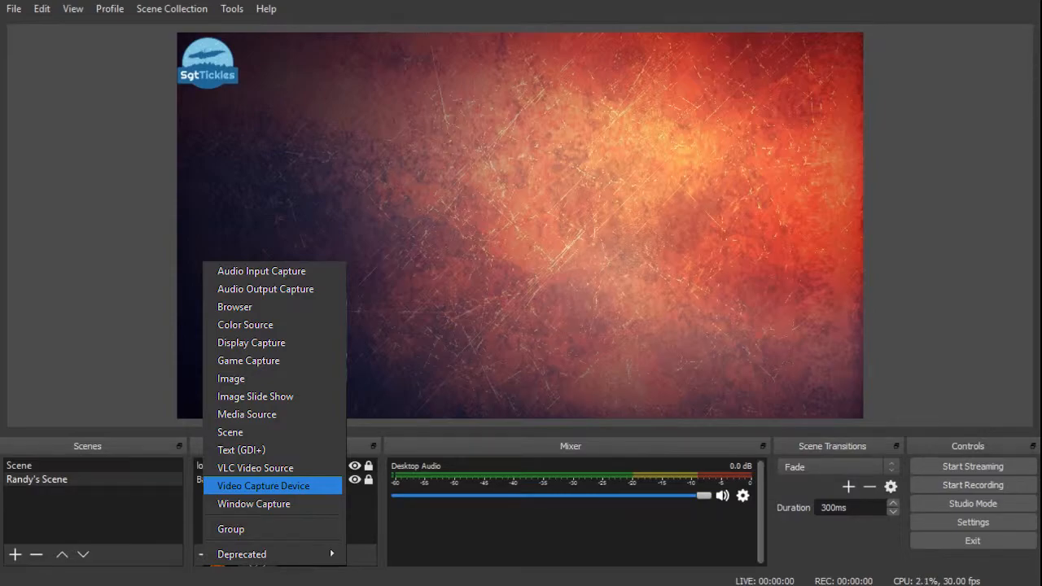
{"action": "left_click", "coordinate": [297, 485]}
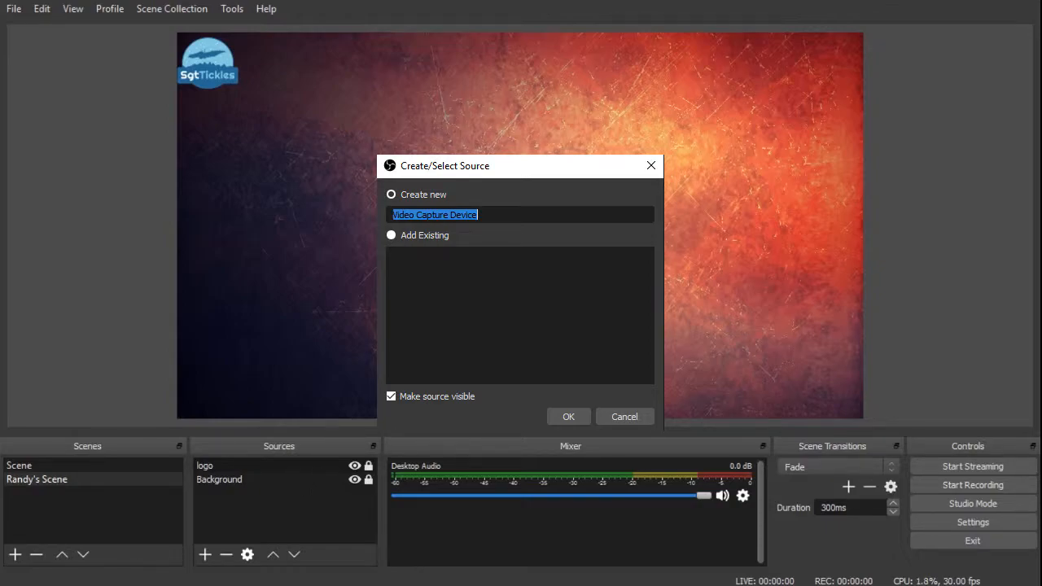
{"action": "key", "text": "Return"}
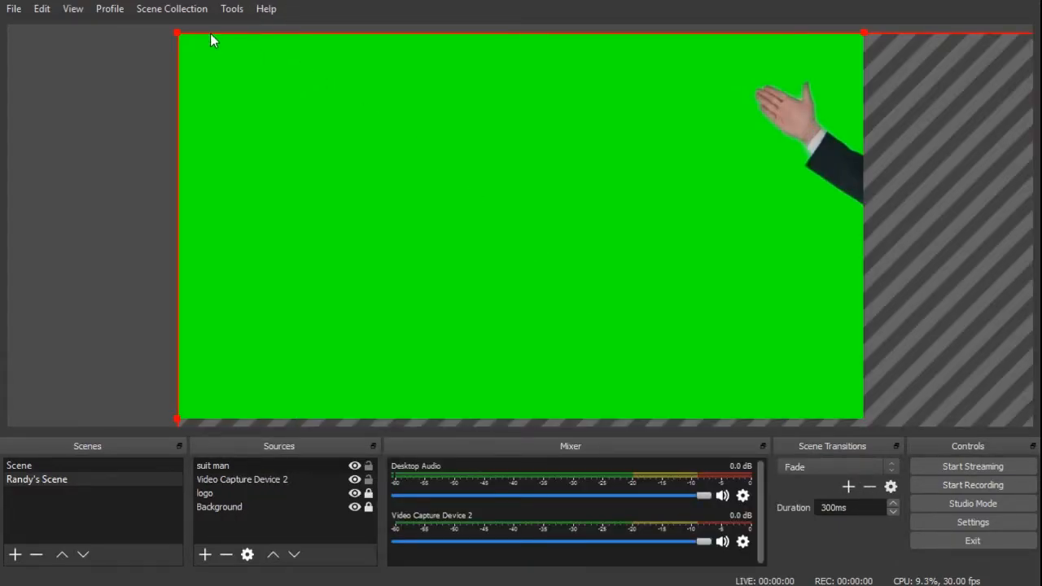
Scale the suit man camera video down into the bottom-right corner of the canvas and lock it.
{"action": "left_click_drag", "start_coordinate": [181, 35], "coordinate": [418, 186]}
{"action": "left_click_drag", "start_coordinate": [384, 125], "coordinate": [578, 290]}
{"action": "left_click_drag", "start_coordinate": [660, 309], "coordinate": [755, 354]}
{"action": "left_click", "coordinate": [951, 237]}
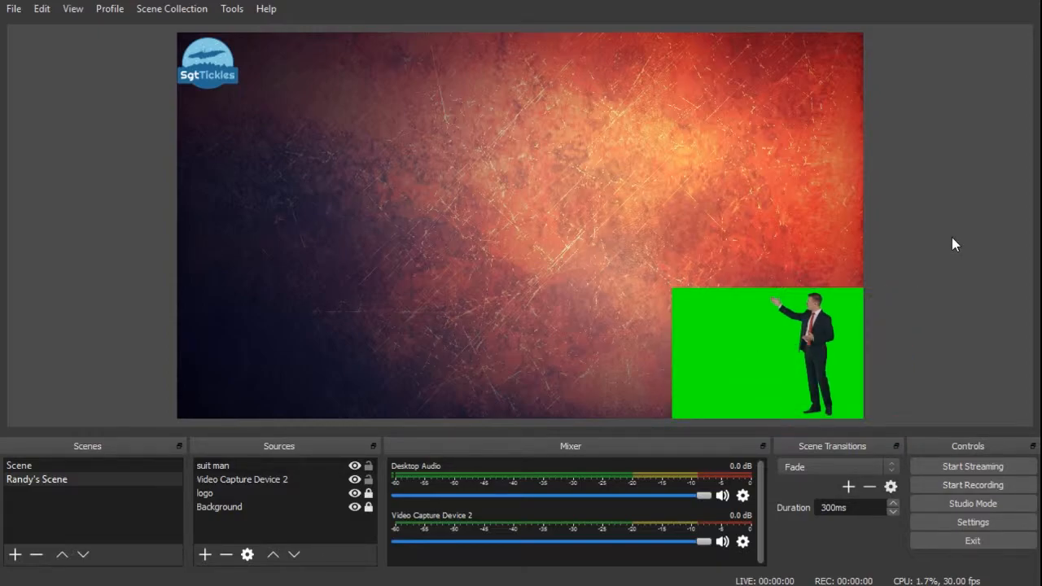
{"action": "left_click", "coordinate": [369, 465]}
Add a Display Capture source and scale it down into the lower-left area of the canvas.
{"action": "left_click", "coordinate": [205, 555]}
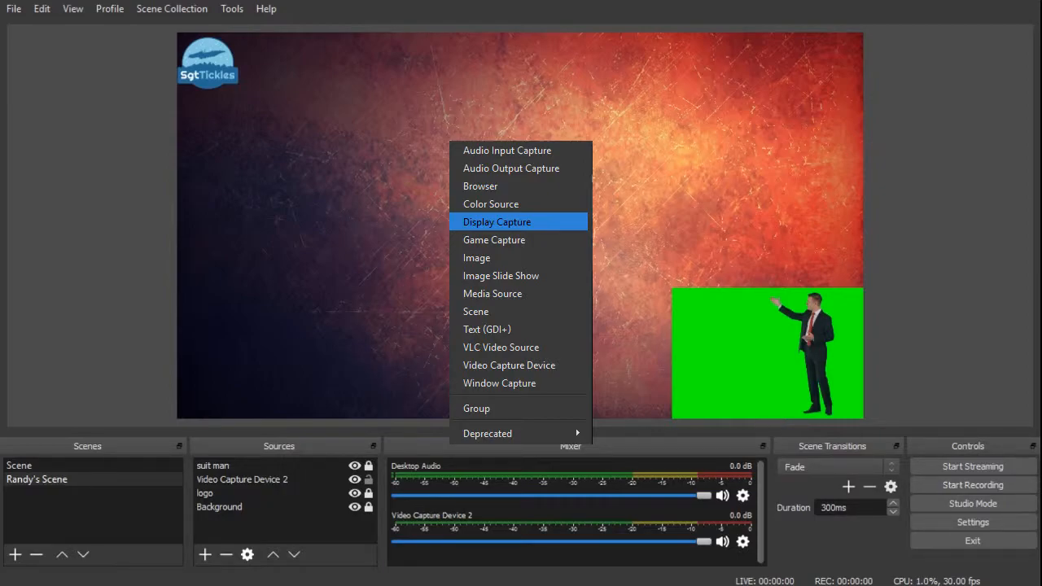
{"action": "key", "text": "Return"}
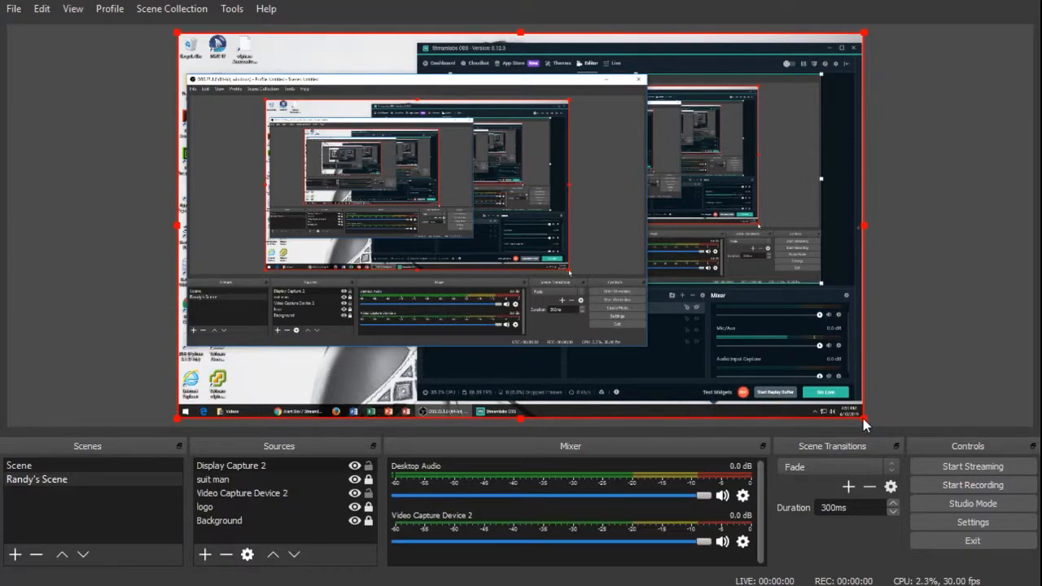
{"action": "left_click_drag", "start_coordinate": [863, 418], "coordinate": [426, 216]}
{"action": "left_click_drag", "start_coordinate": [384, 138], "coordinate": [388, 343]}
{"action": "left_click_drag", "start_coordinate": [497, 241], "coordinate": [515, 232]}
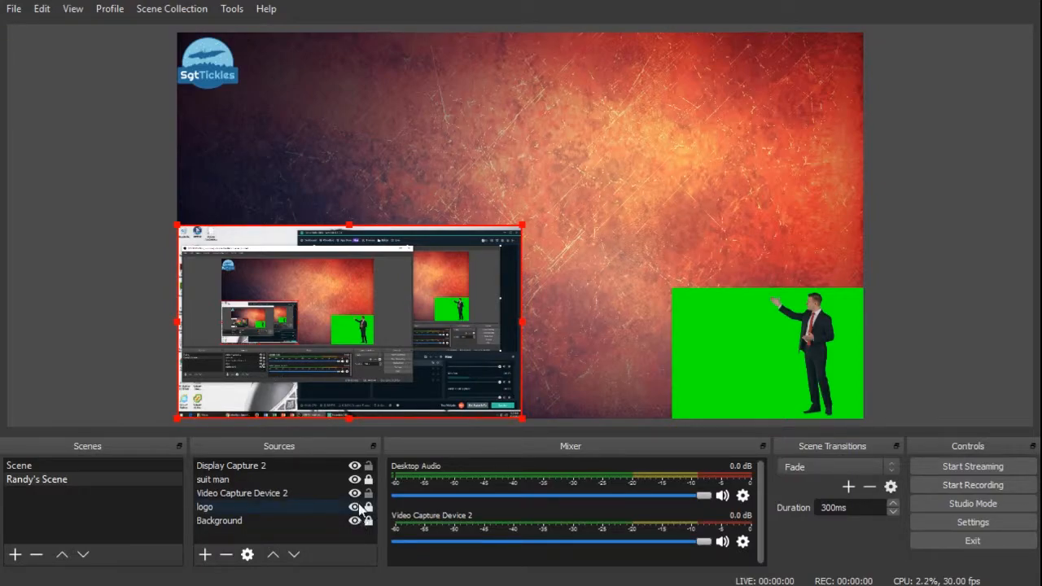
Lock the Display Capture 2 source and hide it from the canvas.
{"action": "left_click", "coordinate": [359, 468]}
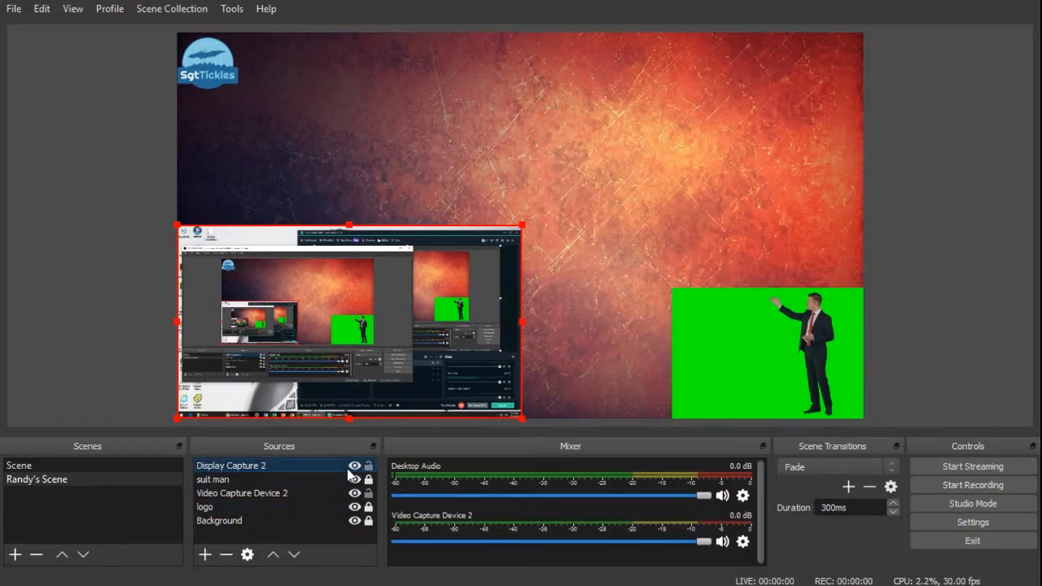
{"action": "left_click", "coordinate": [368, 466]}
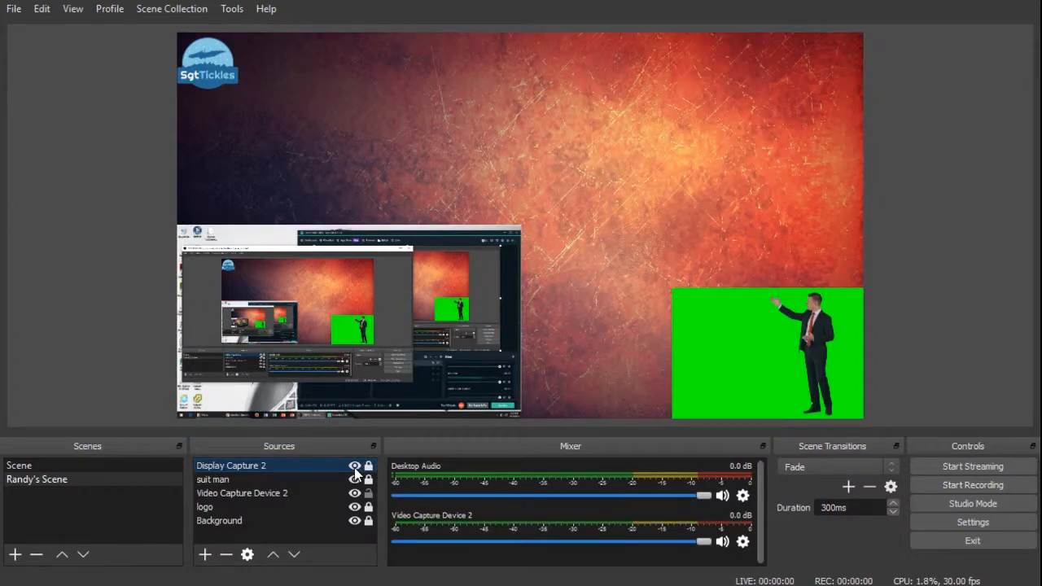
{"action": "left_click", "coordinate": [355, 467]}
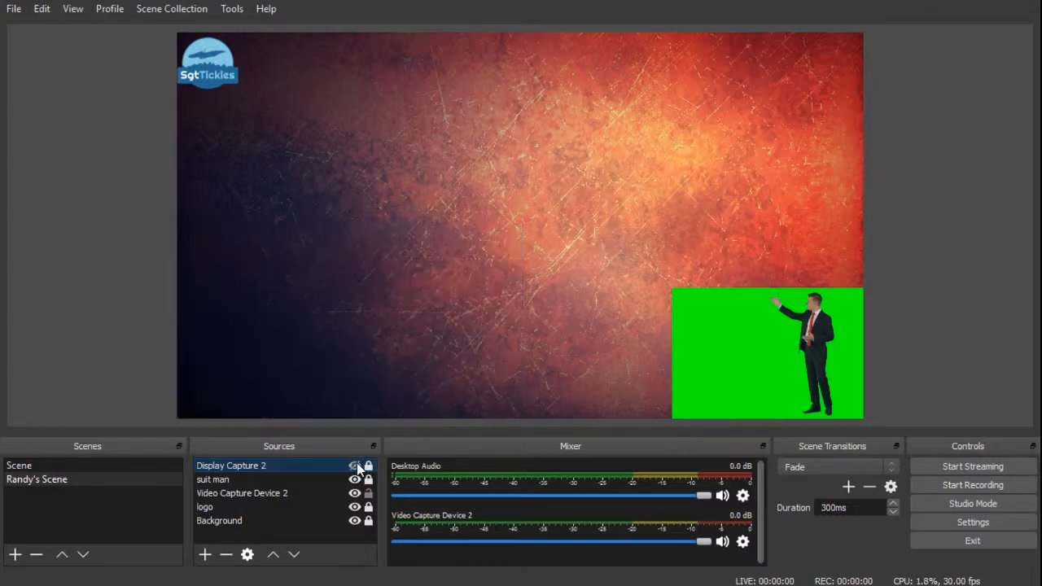
{"action": "left_click", "coordinate": [355, 521]}
{"action": "left_click", "coordinate": [355, 521]}
{"action": "left_click", "coordinate": [351, 466]}
{"action": "left_click", "coordinate": [355, 467]}
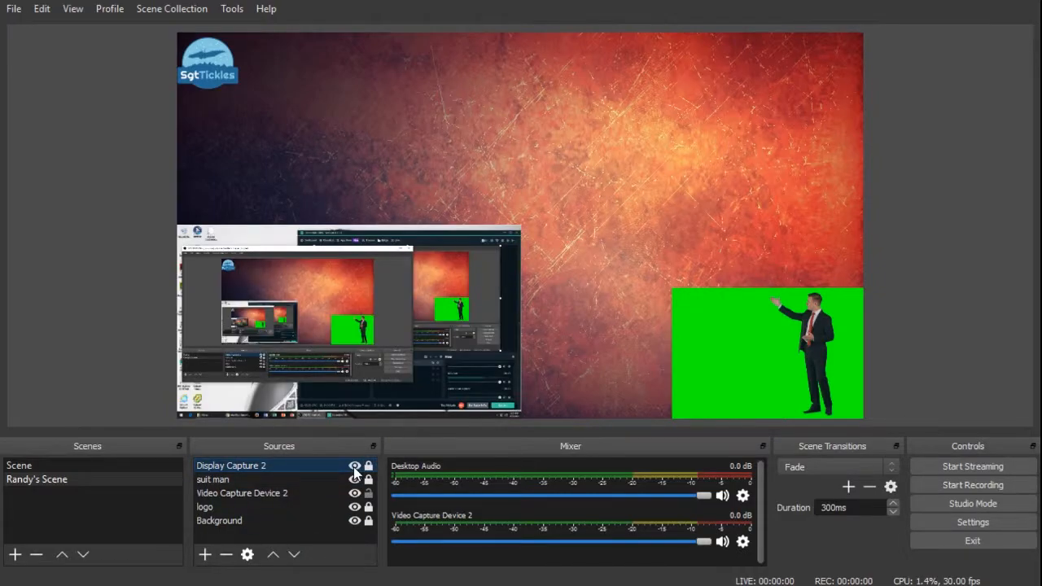
{"action": "left_click", "coordinate": [355, 467]}
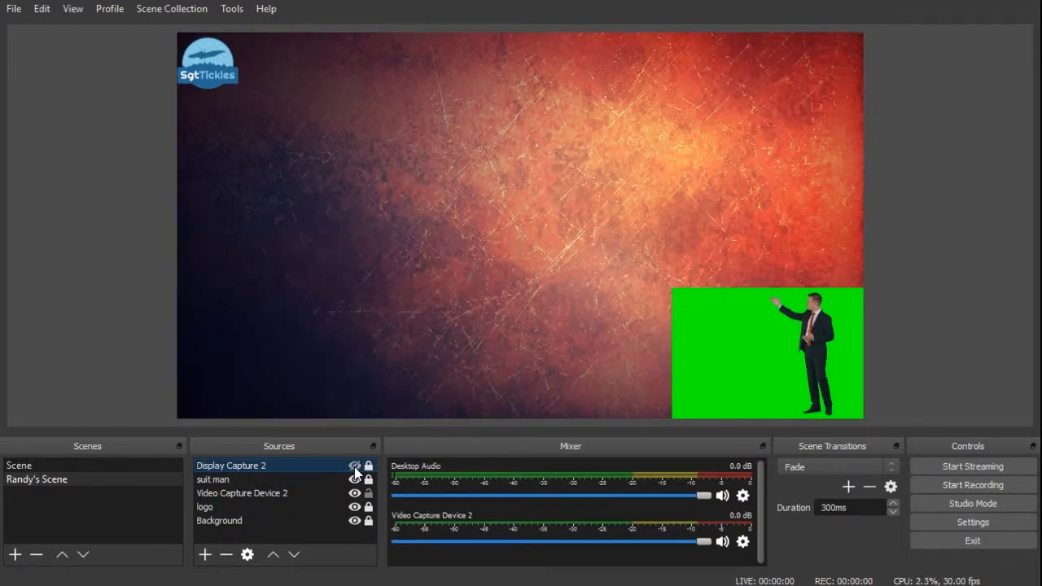
{"action": "left_click", "coordinate": [264, 533]}
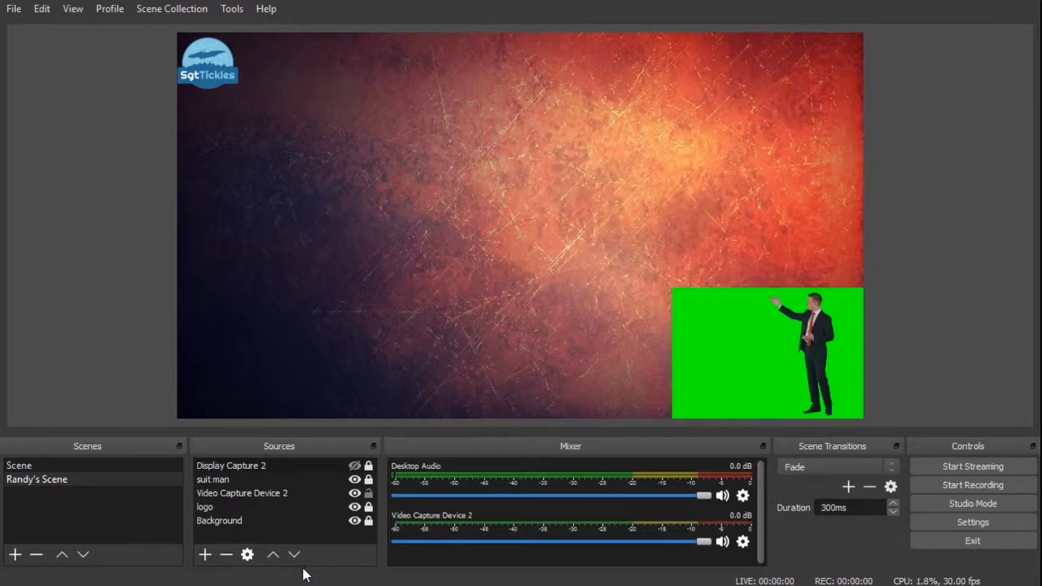
Add an Audio Input Capture source with its default properties.
{"action": "left_click", "coordinate": [208, 558]}
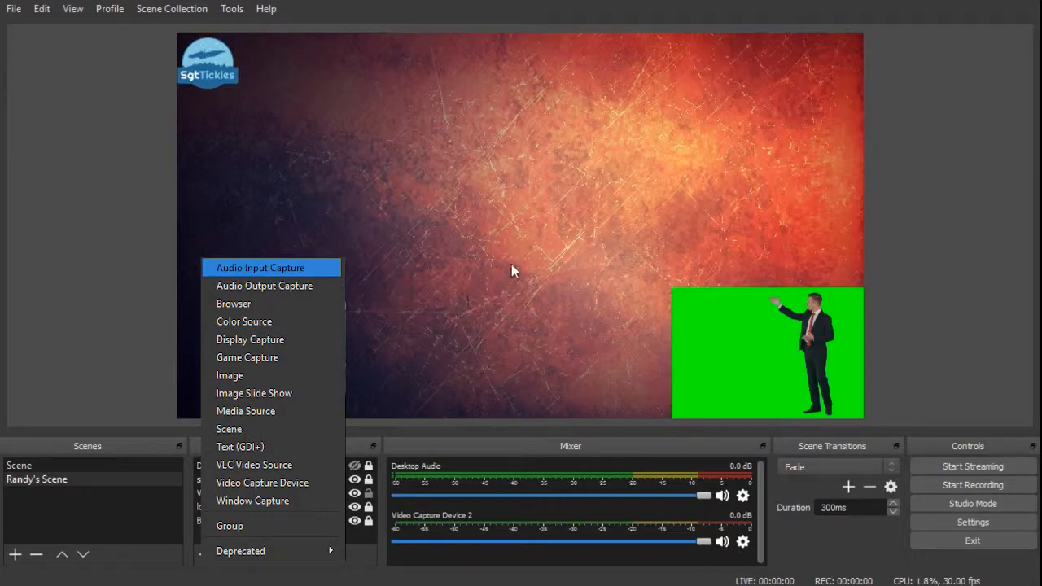
{"action": "left_click", "coordinate": [569, 410]}
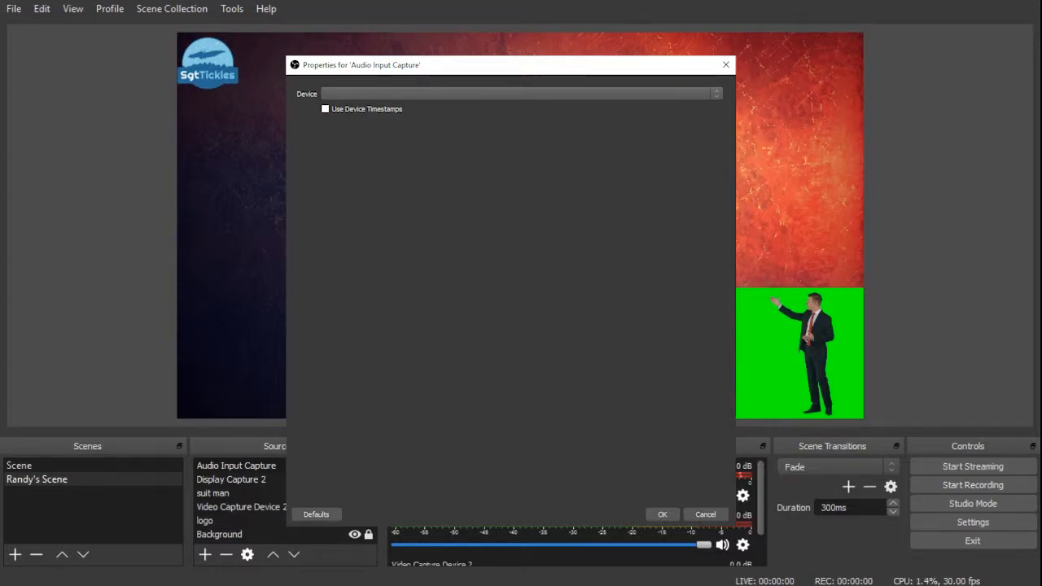
{"action": "key", "text": "Return"}
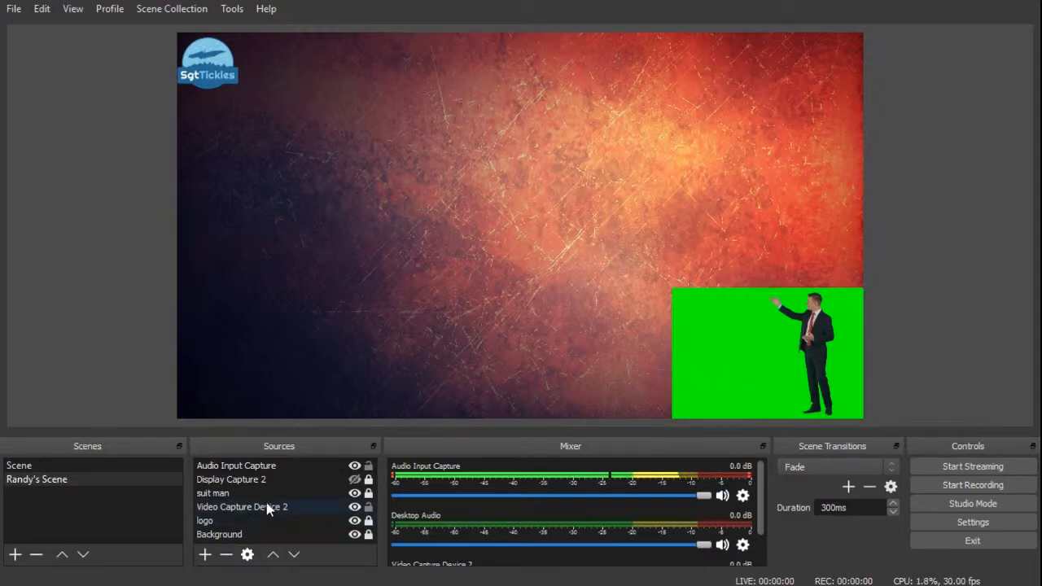
Add a Chroma Key effect filter to the suit man camera source to remove the green screen.
{"action": "left_click", "coordinate": [241, 492]}
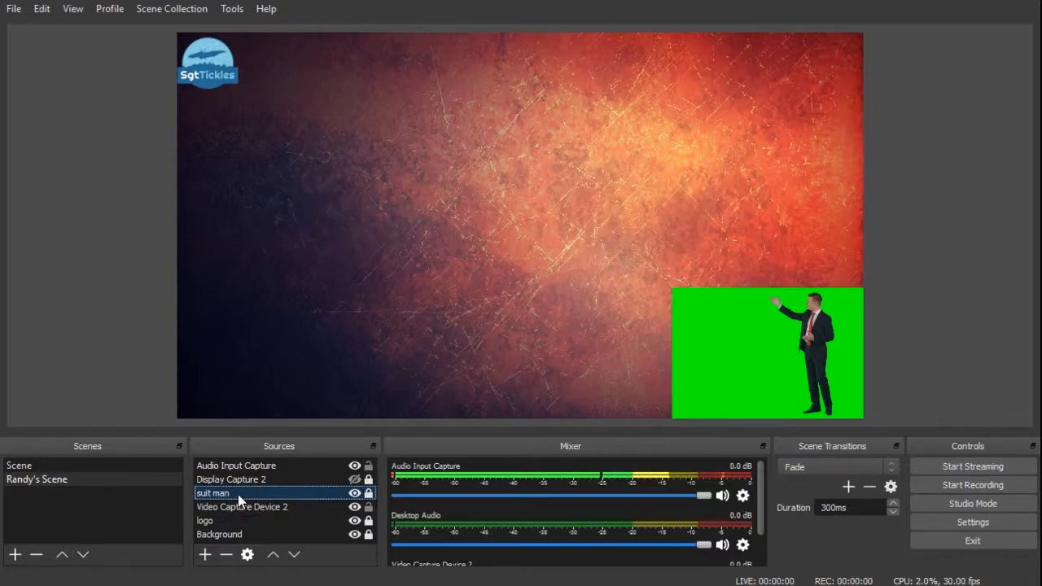
{"action": "left_click", "coordinate": [301, 464]}
{"action": "right_click", "coordinate": [300, 466]}
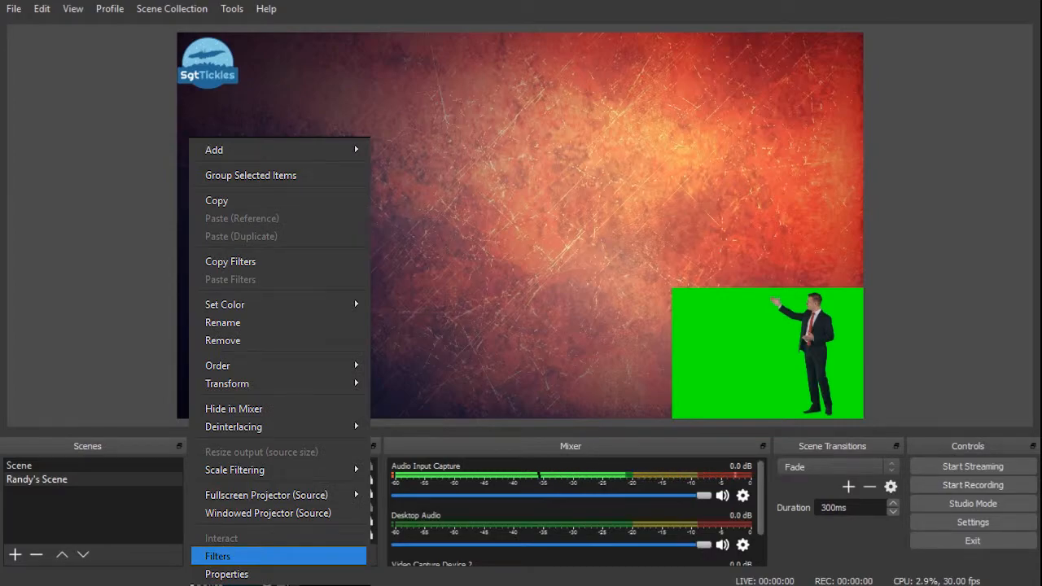
{"action": "left_click", "coordinate": [218, 556]}
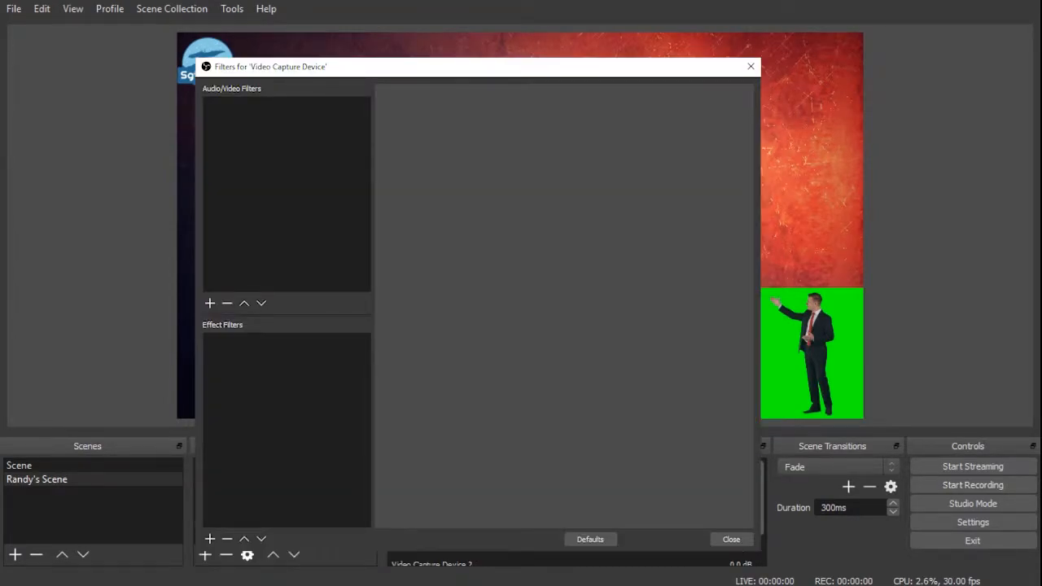
{"action": "left_click", "coordinate": [210, 538]}
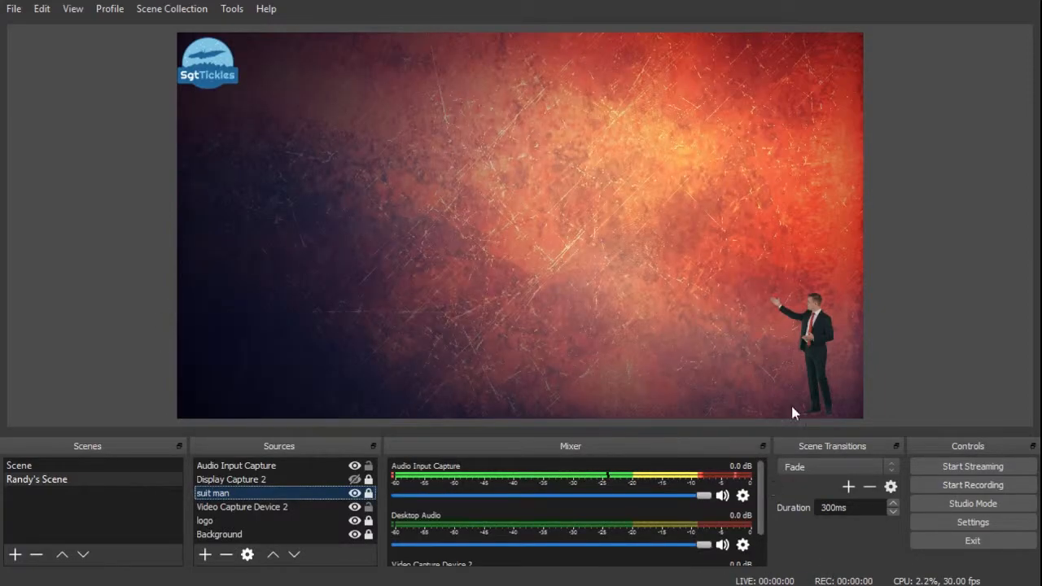
{"action": "left_click", "coordinate": [773, 345]}
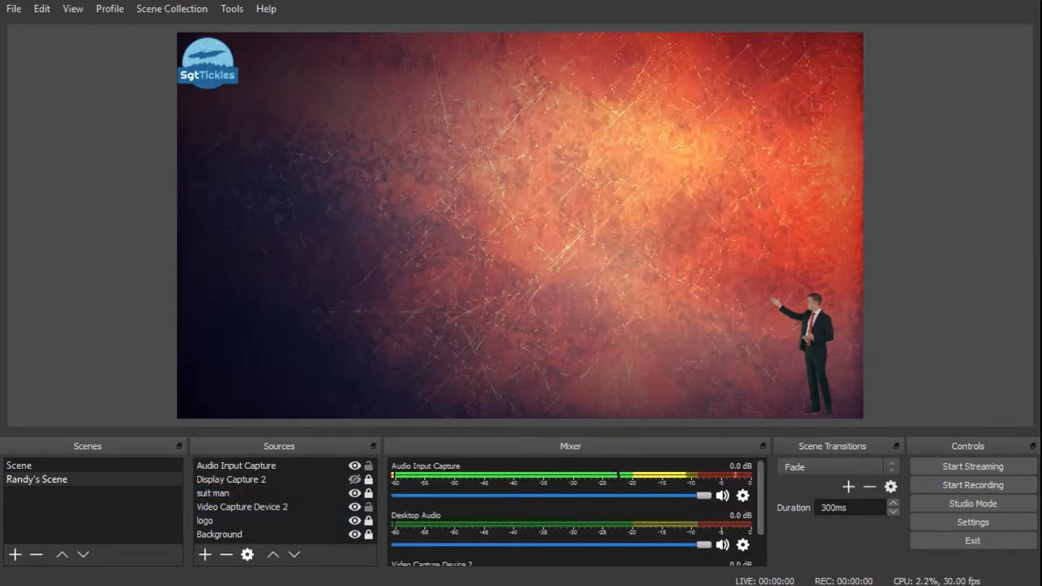
Add a new Browser source named Alerts, keeping its default properties.
{"action": "left_click", "coordinate": [248, 493]}
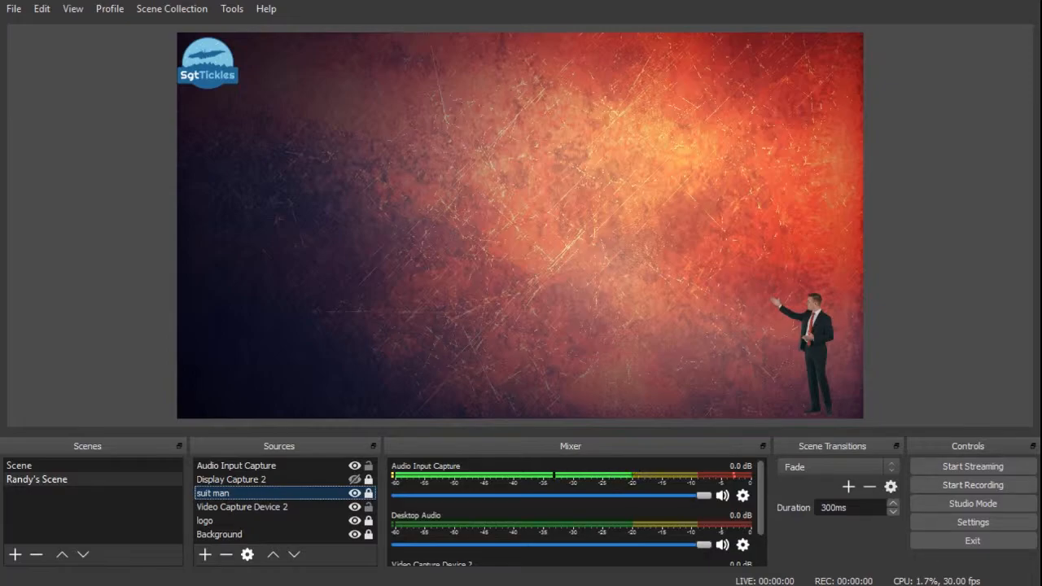
{"action": "left_click", "coordinate": [206, 555]}
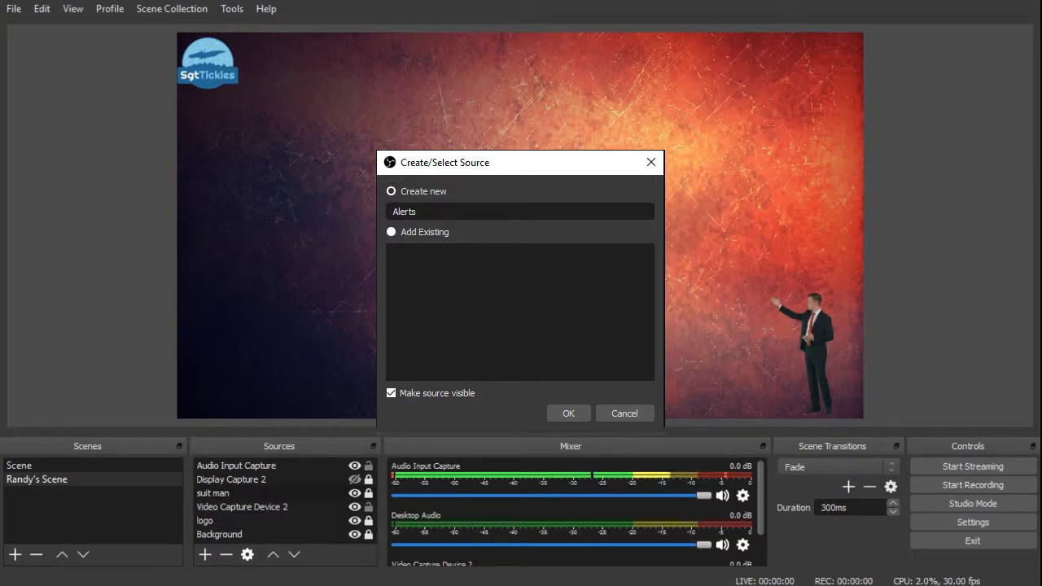
{"action": "key", "text": "Return"}
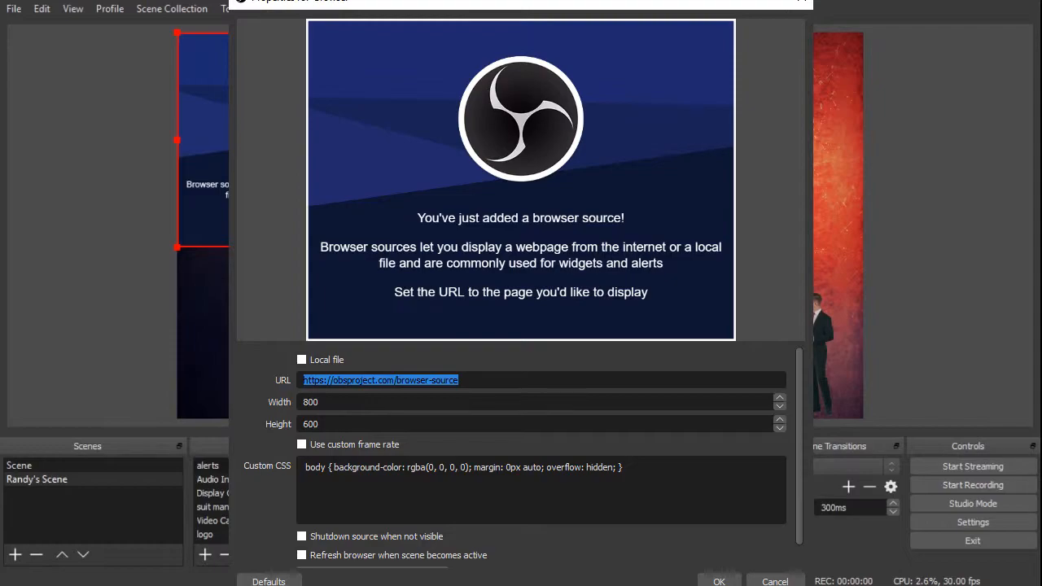
{"action": "key", "text": "Return"}
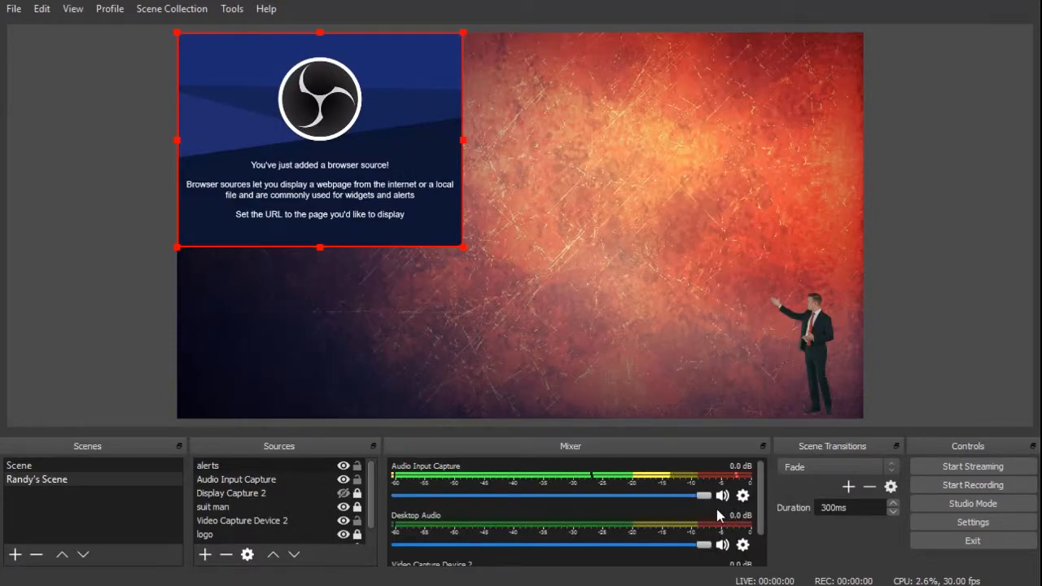
Move and resize the alerts browser source into the centre of the canvas.
{"action": "left_click_drag", "start_coordinate": [327, 154], "coordinate": [540, 238]}
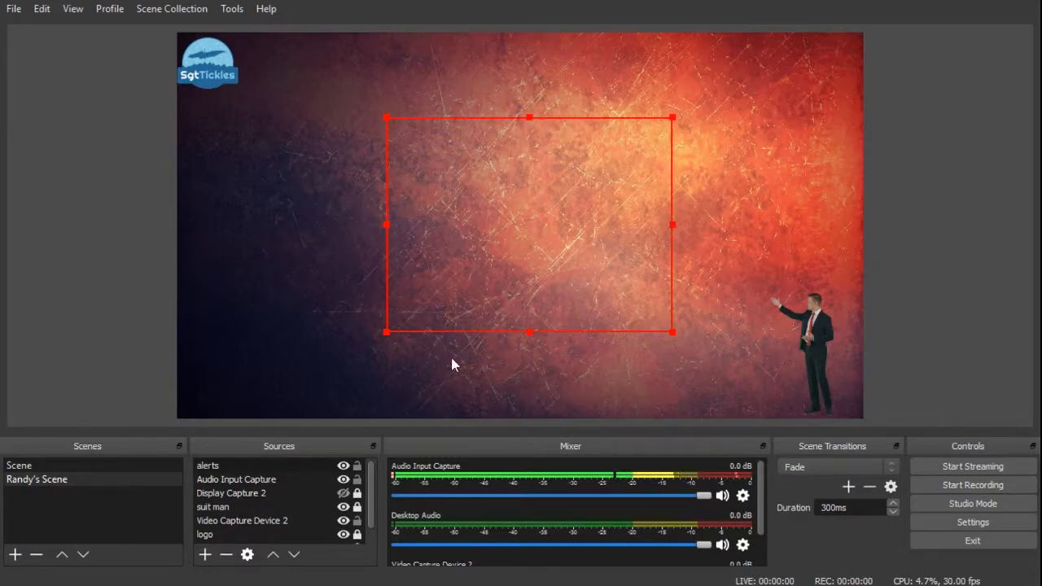
{"action": "left_click_drag", "start_coordinate": [386, 333], "coordinate": [449, 179]}
{"action": "left_click_drag", "start_coordinate": [539, 227], "coordinate": [667, 322]}
{"action": "left_click_drag", "start_coordinate": [542, 249], "coordinate": [580, 255]}
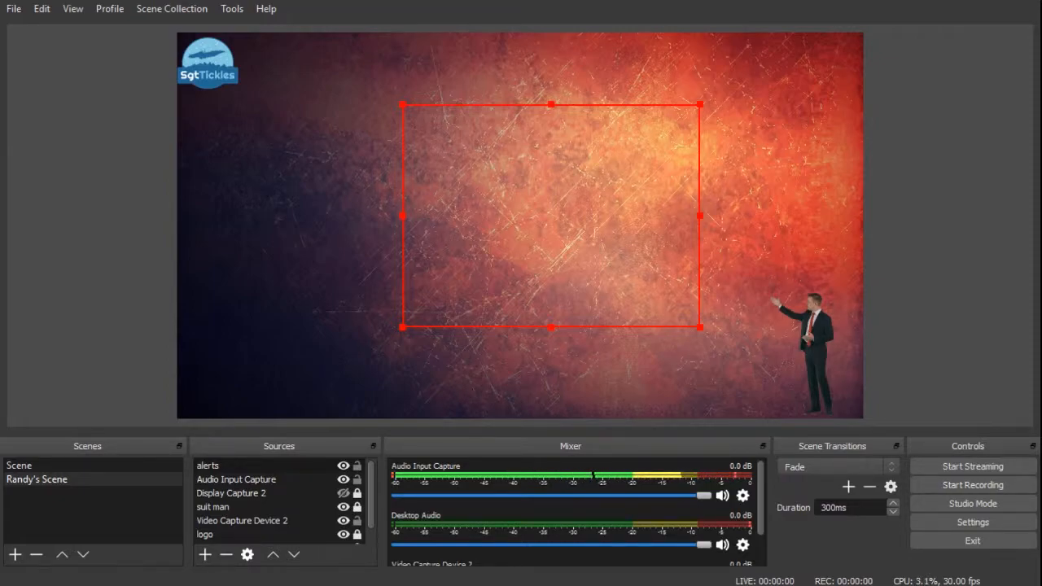
{"action": "left_click", "coordinate": [936, 323]}
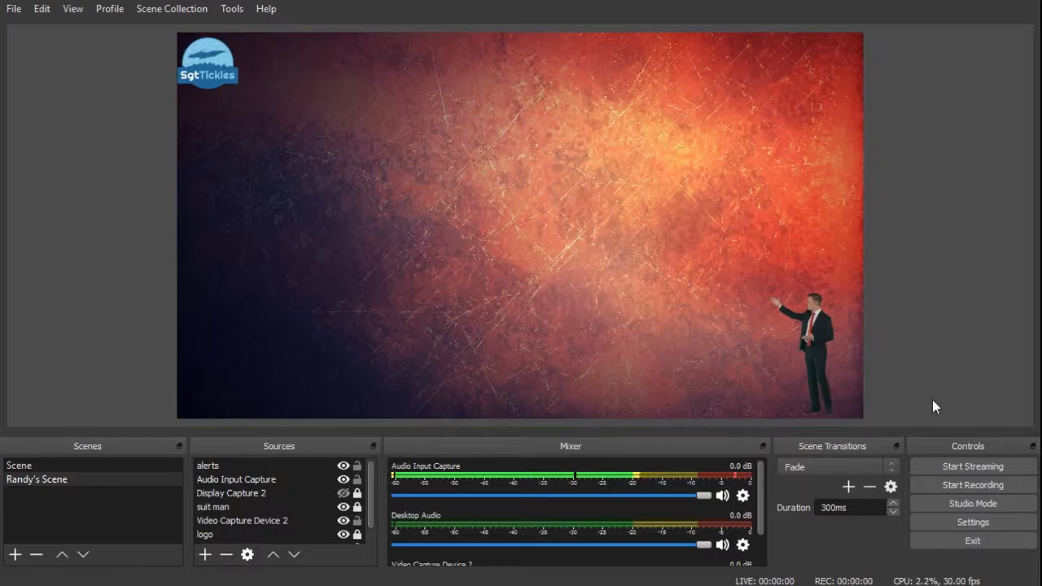
Set the alerts source's rotation to -40 degrees in its Edit Transform dialog.
{"action": "left_click", "coordinate": [542, 249]}
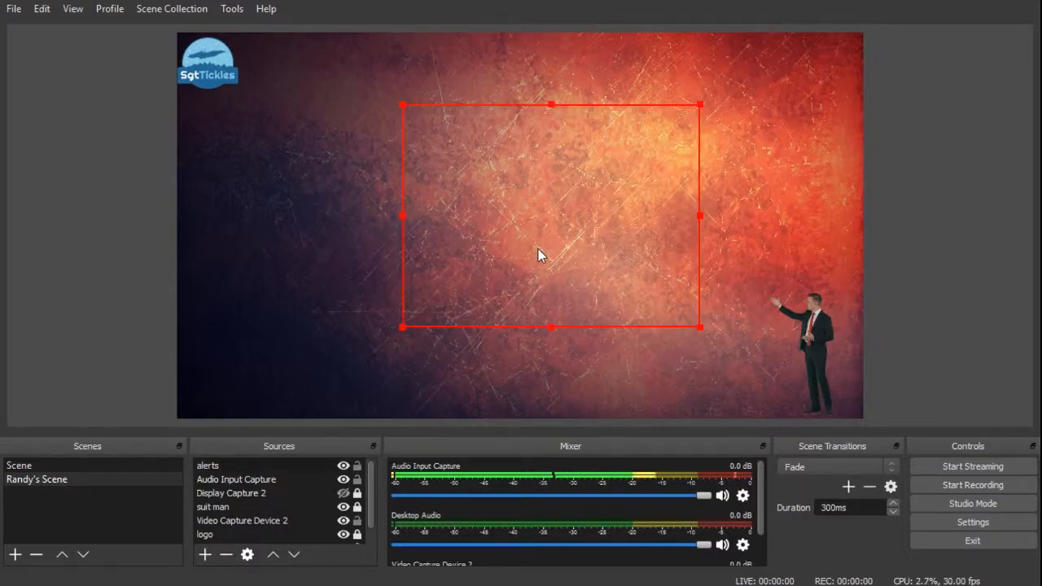
{"action": "right_click", "coordinate": [544, 260]}
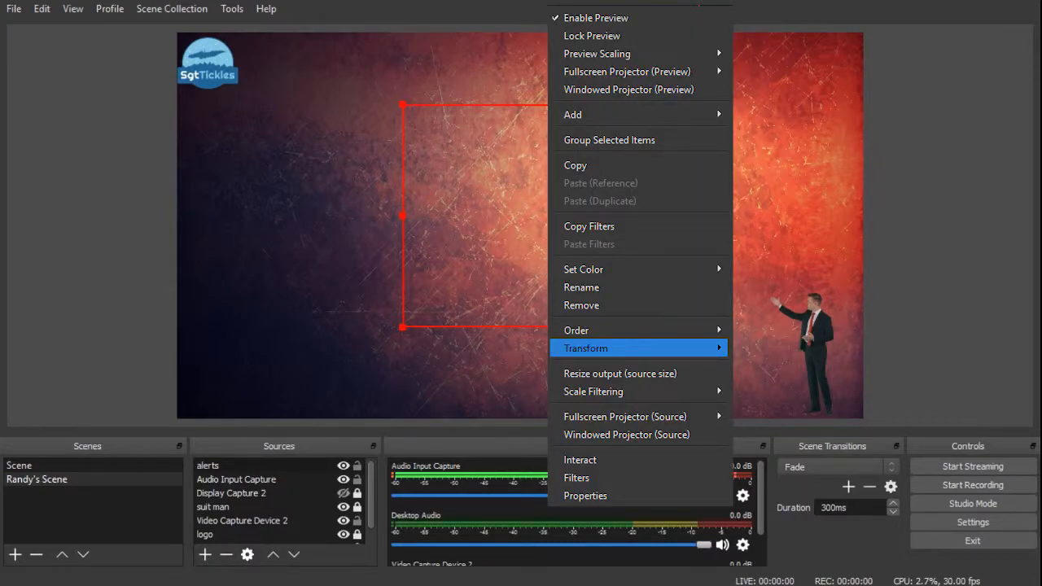
{"action": "mouse_move", "coordinate": [619, 347]}
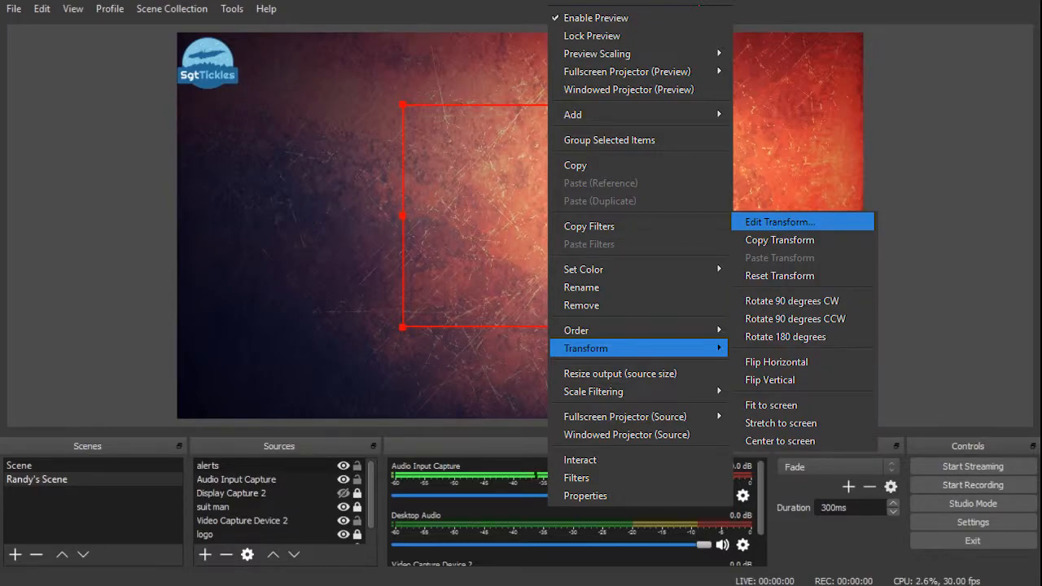
{"action": "key", "text": "Return"}
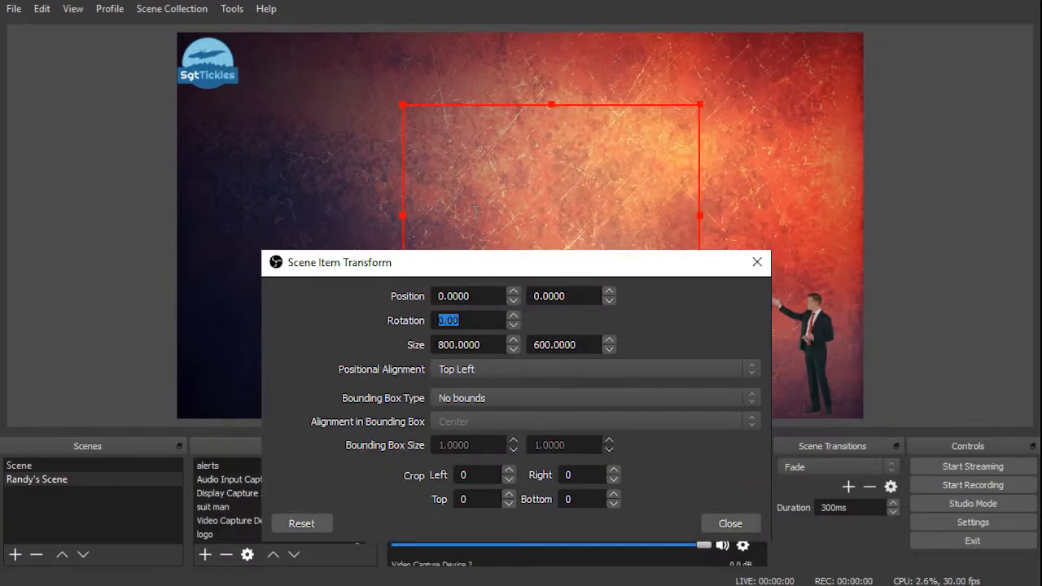
{"action": "type", "text": "40"}
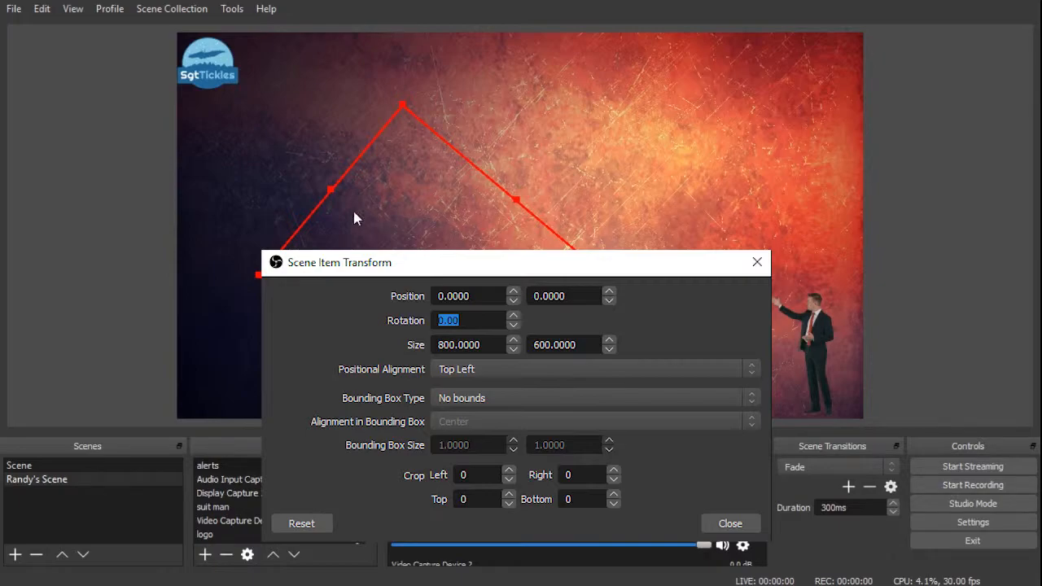
{"action": "type", "text": "-40"}
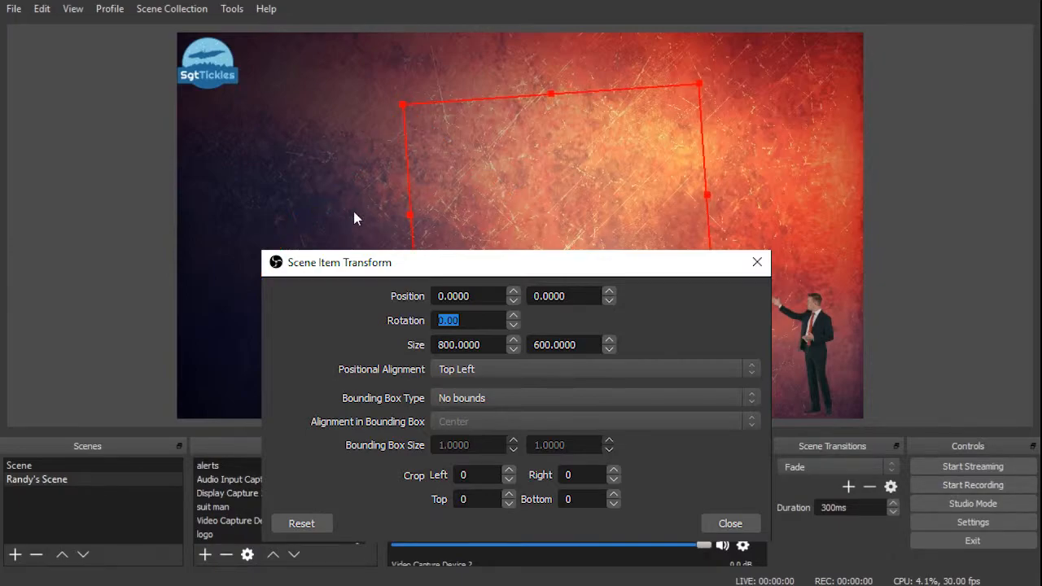
Reposition the rotated alerts source toward the centre of the canvas, above and left of the presenter.
{"action": "left_click_drag", "start_coordinate": [646, 121], "coordinate": [713, 272]}
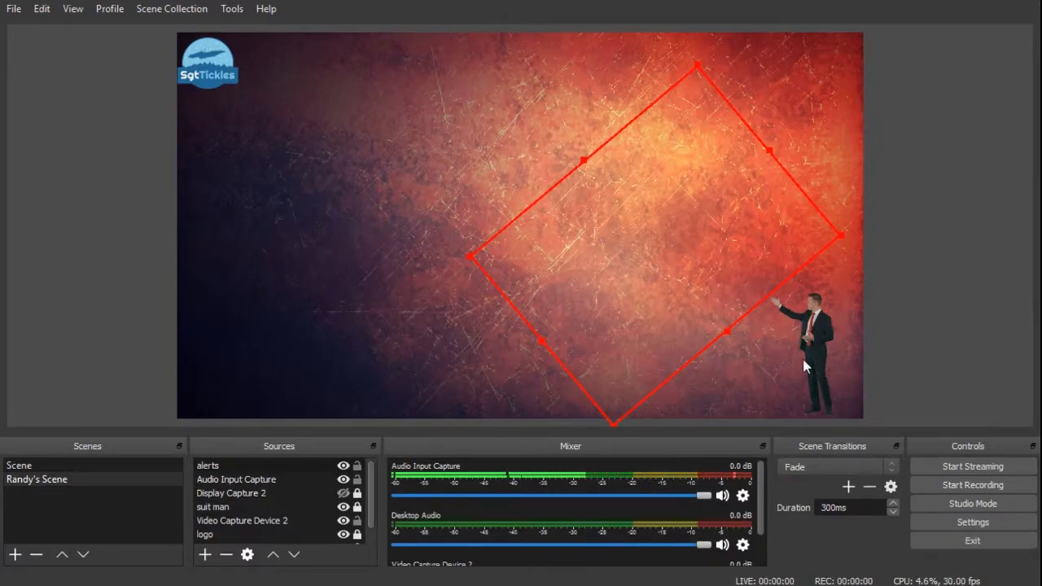
{"action": "left_click_drag", "start_coordinate": [674, 252], "coordinate": [702, 258]}
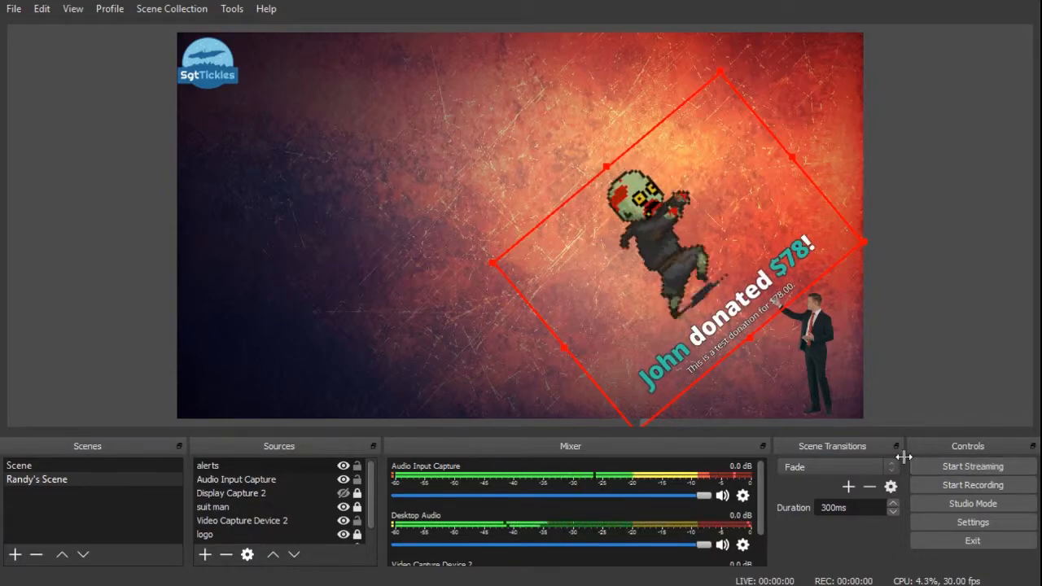
{"action": "left_click_drag", "start_coordinate": [631, 243], "coordinate": [514, 210]}
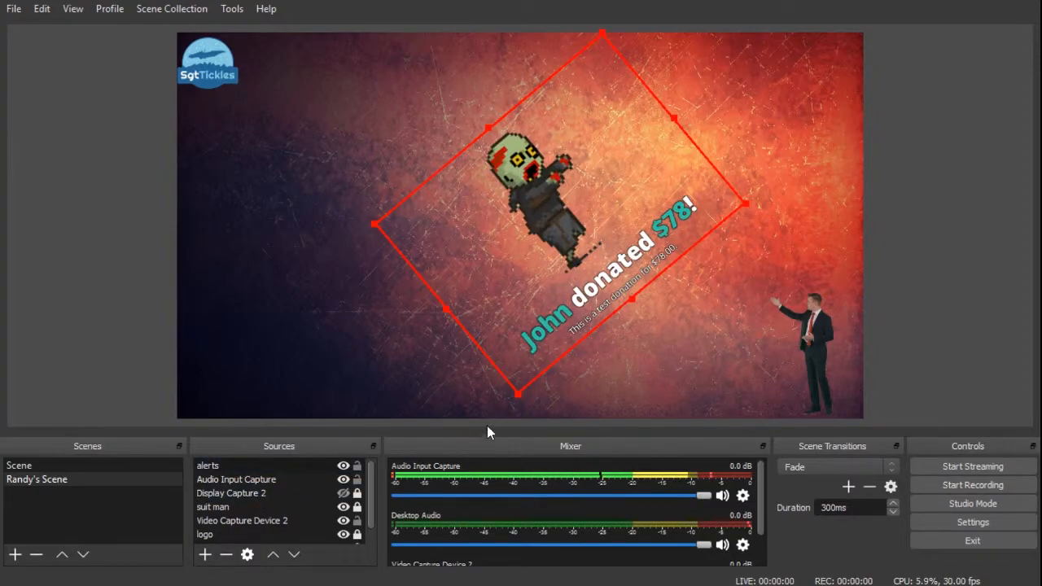
{"action": "left_click", "coordinate": [951, 390]}
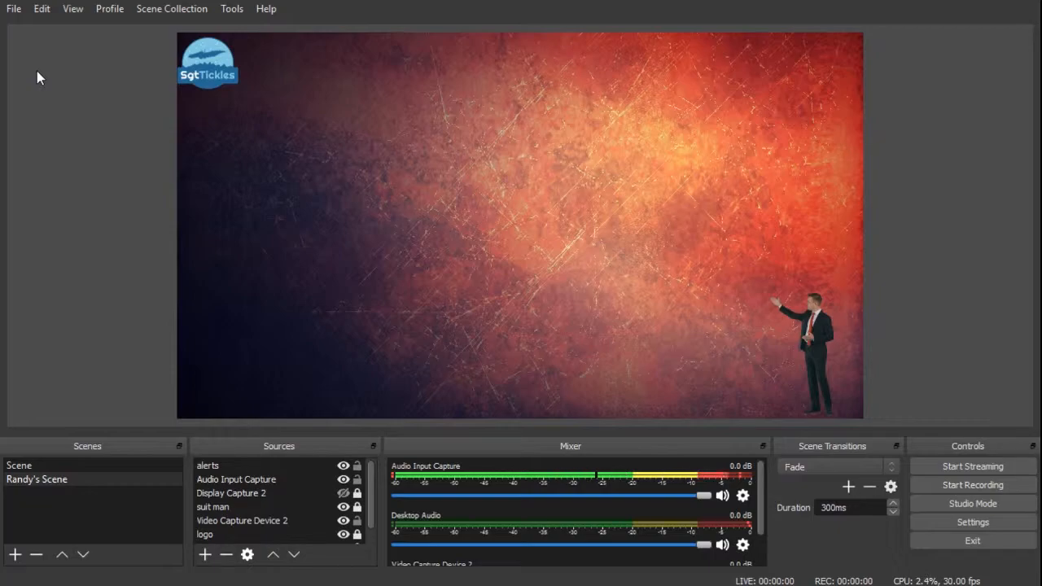
Open the Settings and review the Stream and Video pages before closing them.
{"action": "key", "text": "alt+f"}
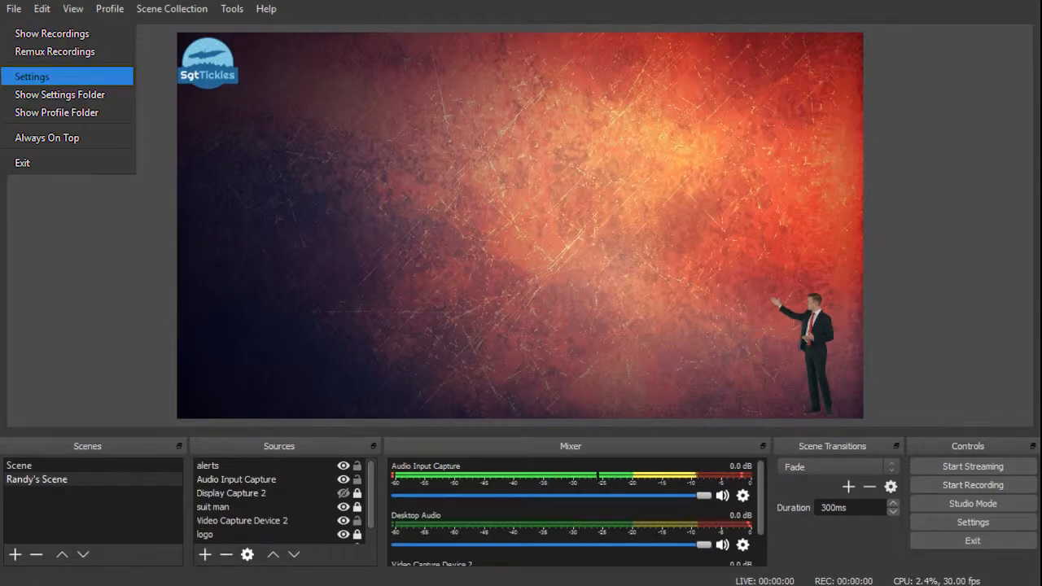
{"action": "key", "text": "Return"}
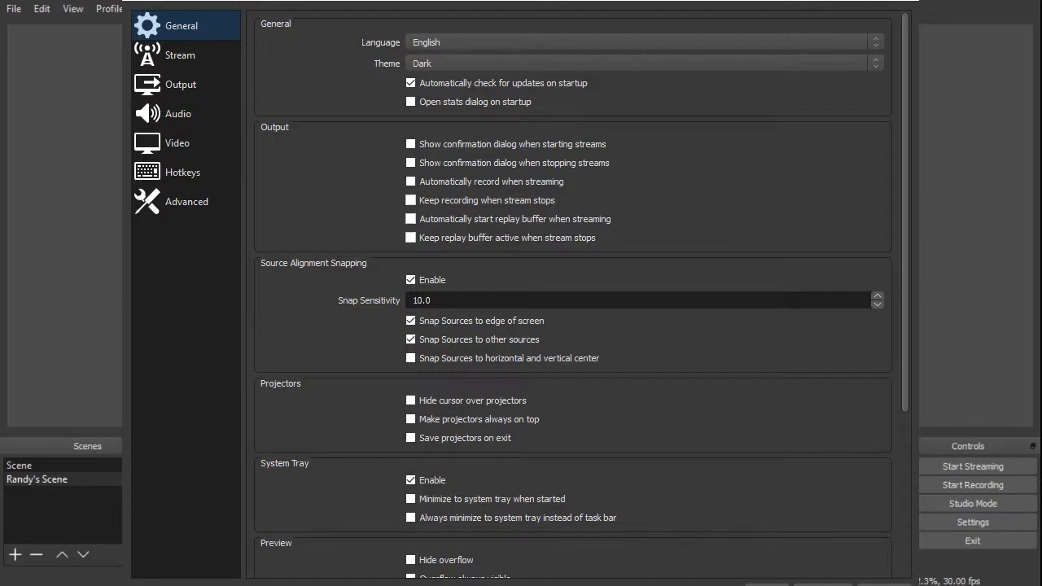
{"action": "left_click", "coordinate": [180, 56]}
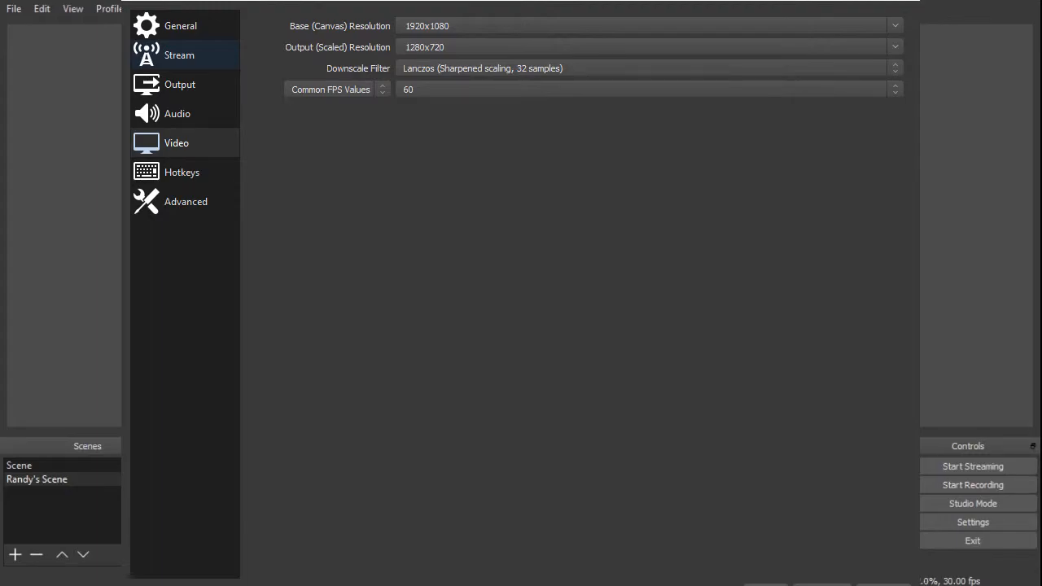
{"action": "left_click", "coordinate": [765, 583]}
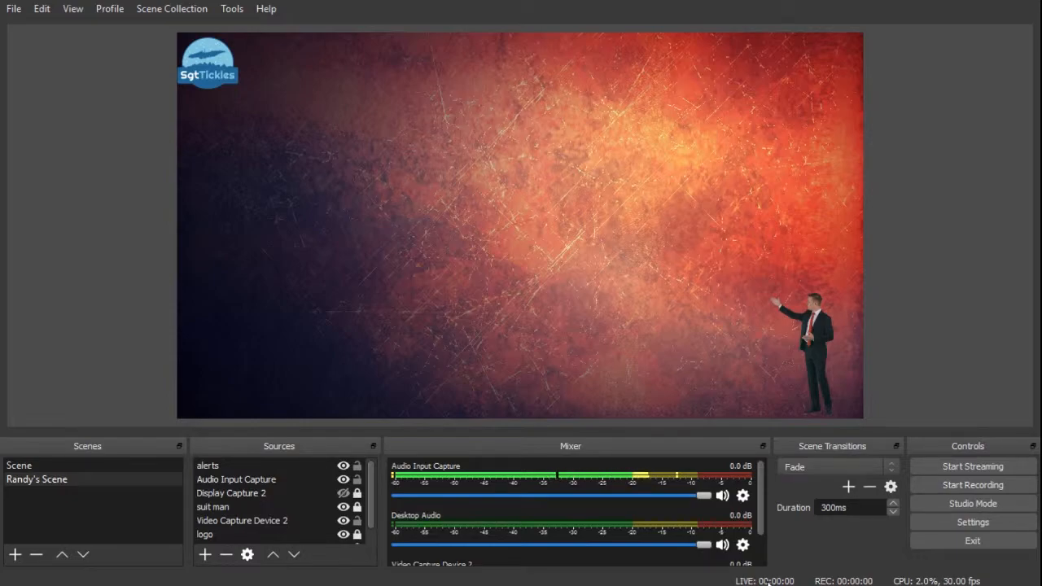